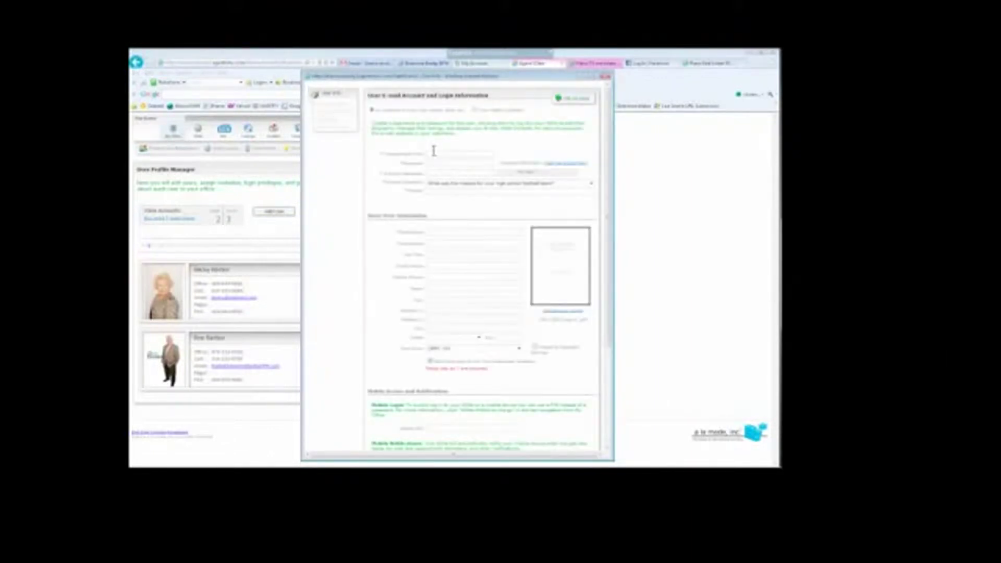
On the blank new-user form, open the security question choices to pick a different one.
click(439, 185)
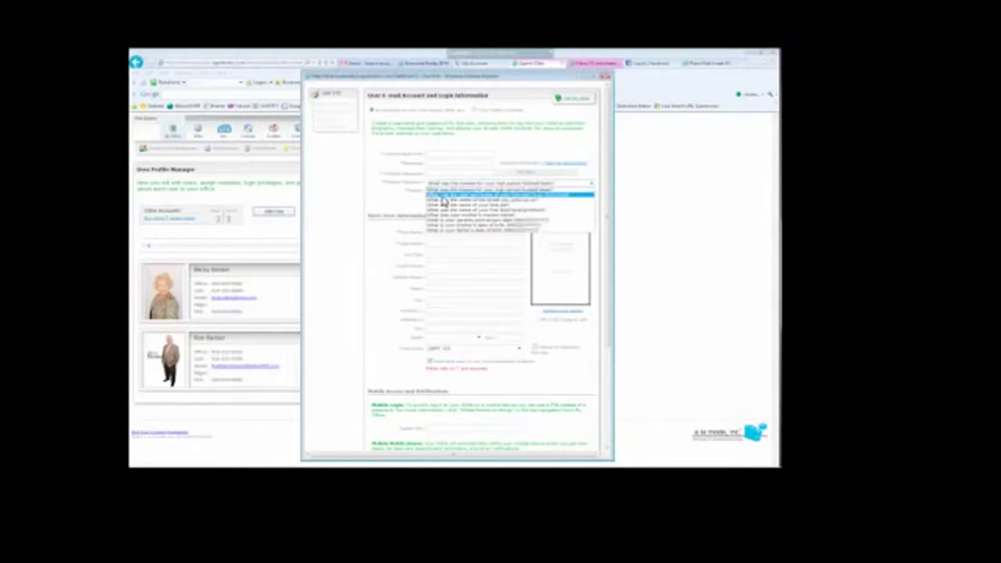
Choose a security question and enter the new user's password and first name.
click(444, 202)
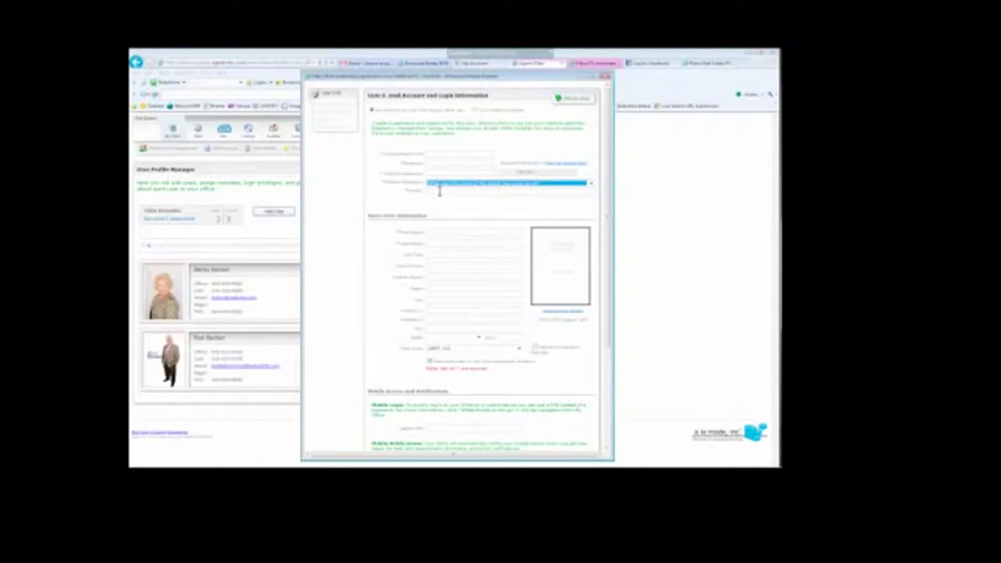
click(440, 191)
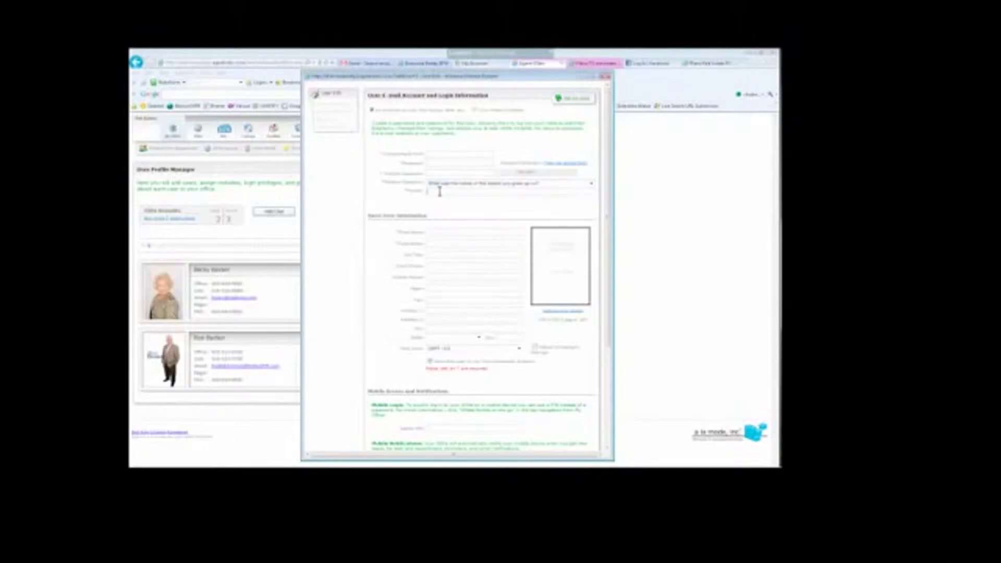
click(431, 164)
click(428, 234)
Set the time zone to GMT-6 Central Time and tick the option below it.
click(519, 349)
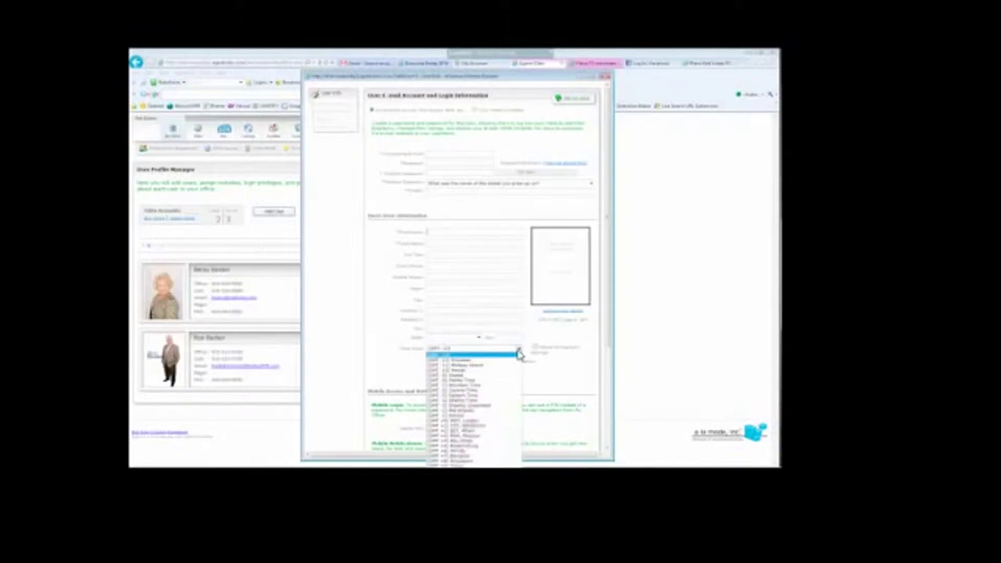
click(469, 390)
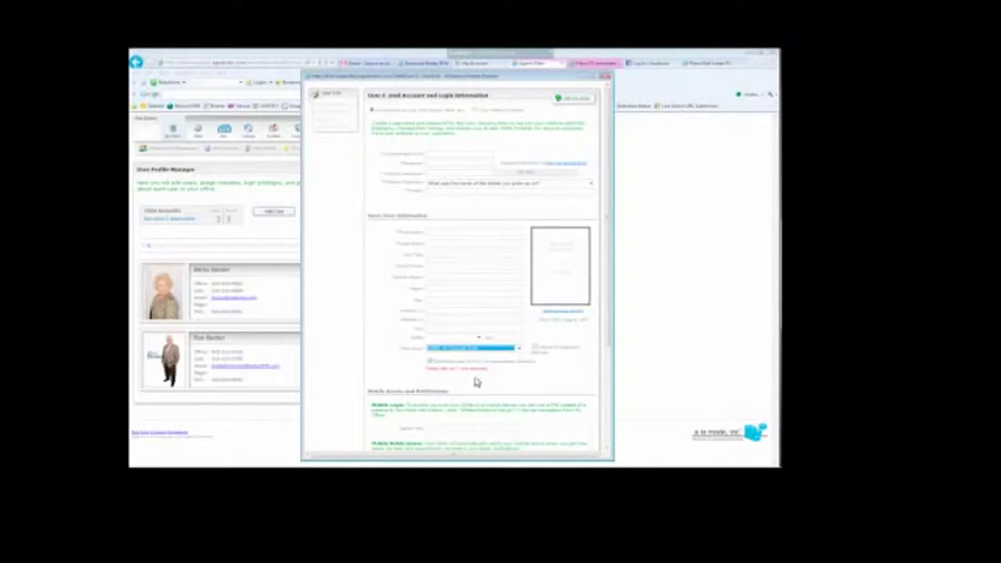
click(431, 362)
Select the agent's photo in the Choose a file dialog and confirm it as the profile picture.
click(562, 313)
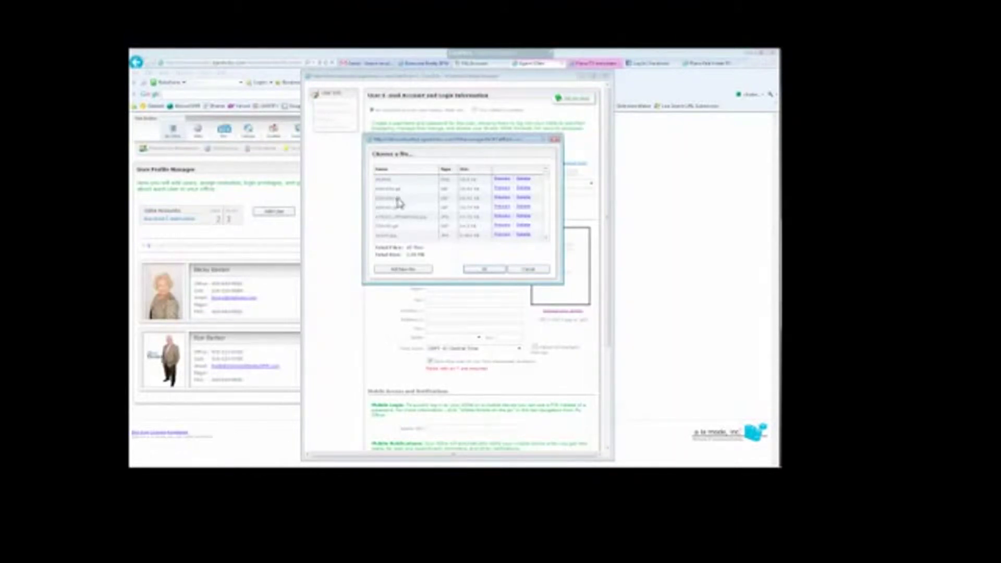
drag(543, 179, 548, 191)
click(403, 189)
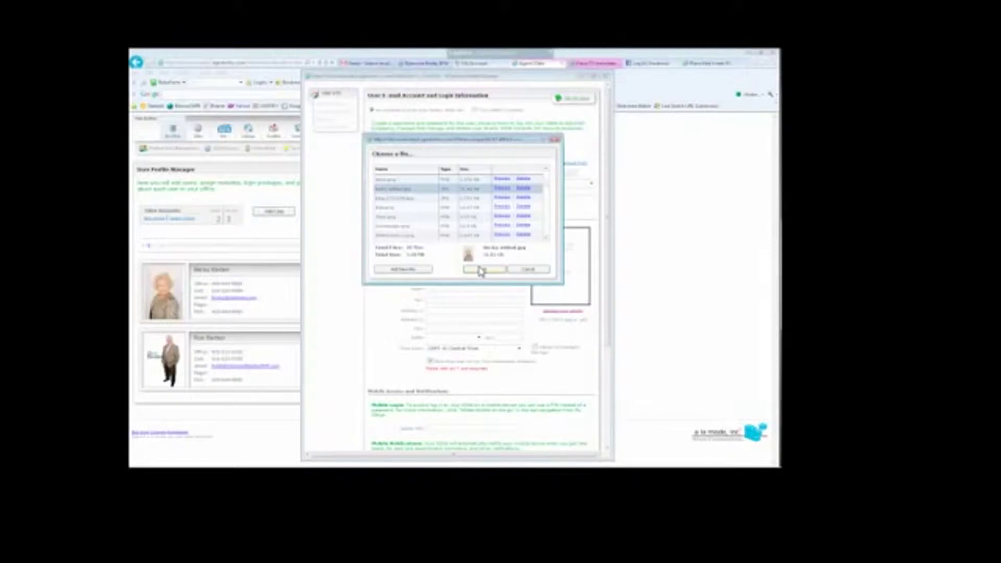
click(481, 269)
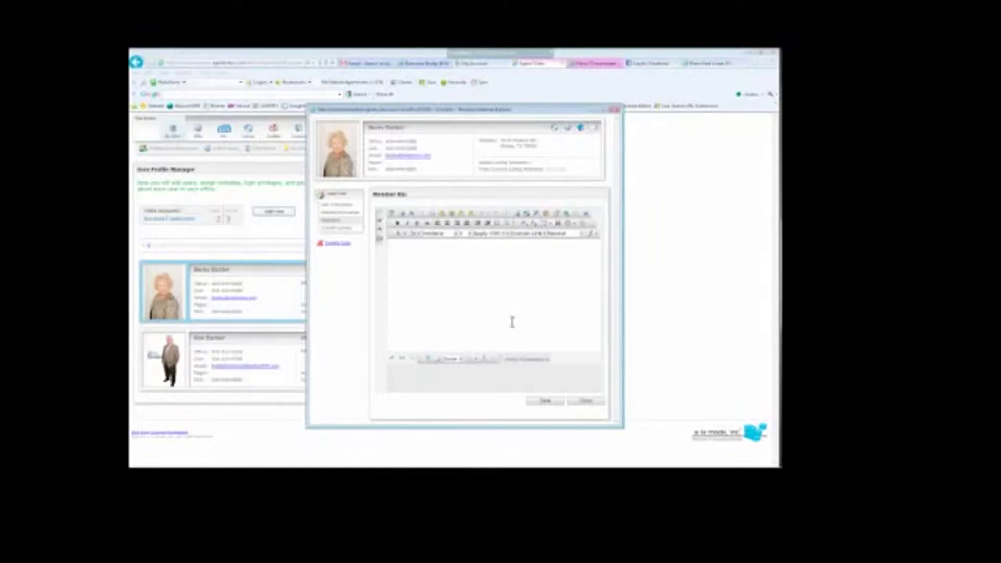
Close the Member Bio editor to return to the User Profile Manager.
click(587, 403)
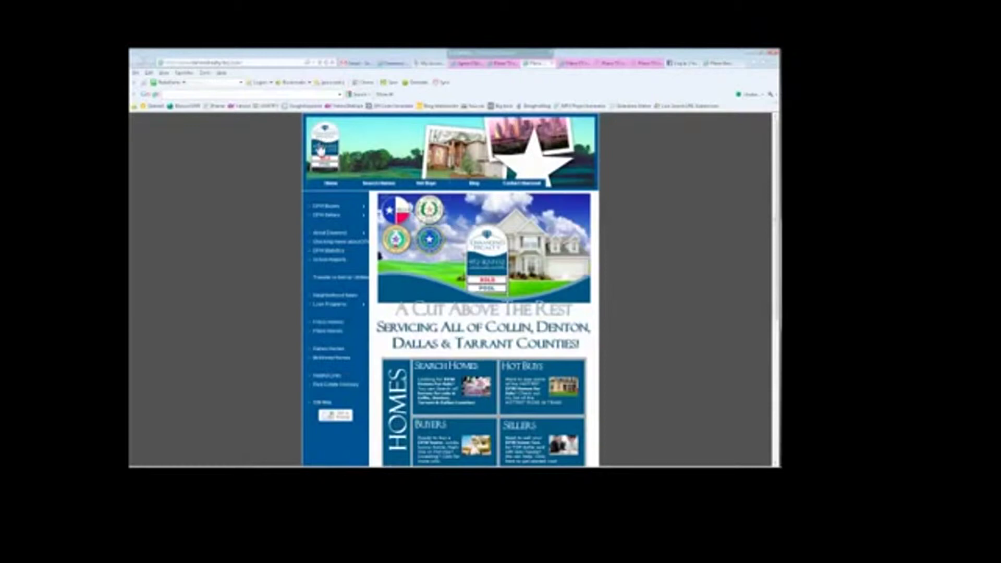
Scroll down the live Diamond Realty DFW homepage and back up to the top.
scroll(608, 247, down, 5)
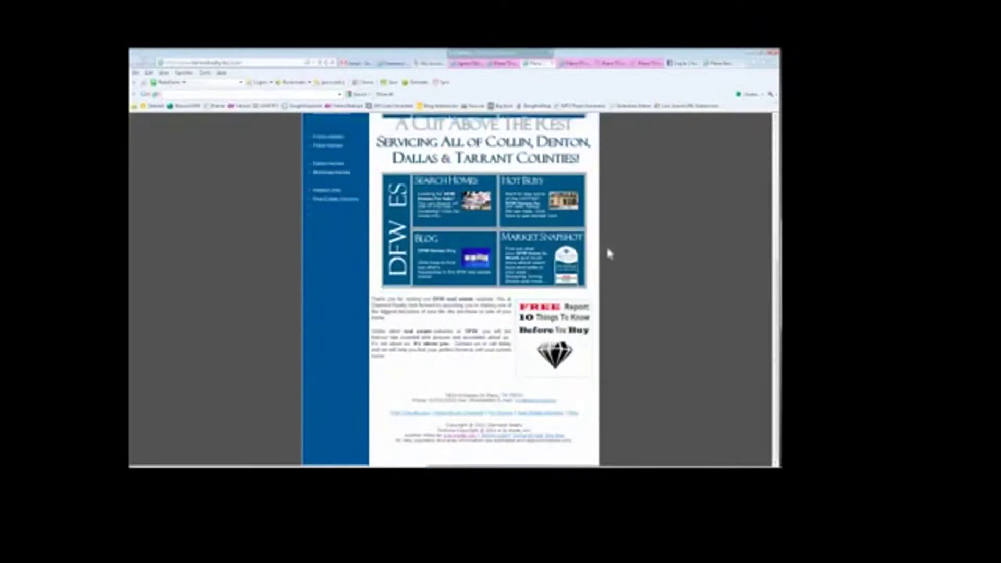
scroll(610, 235, up, 5)
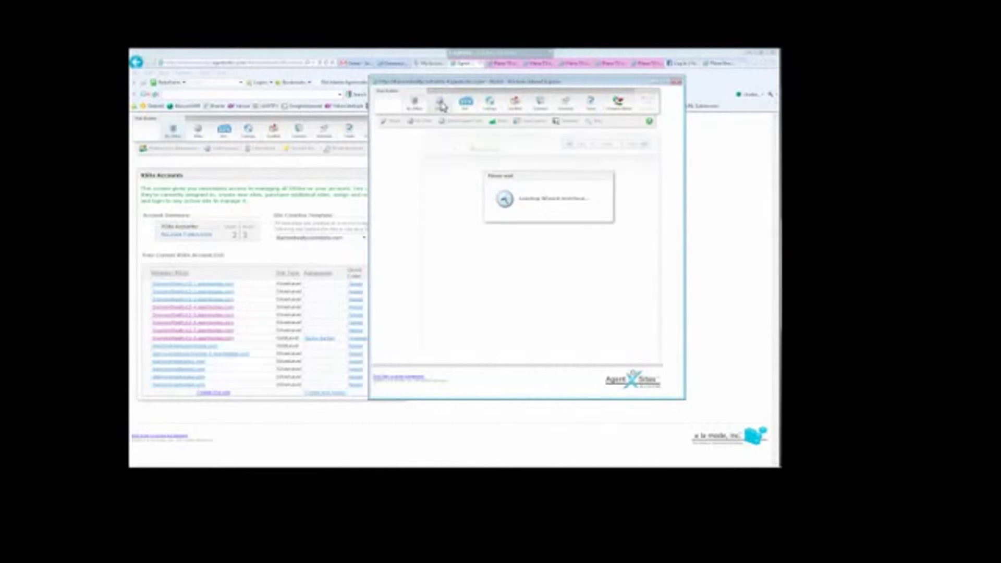
Open the Design wizard and advance past Step 1 (My Theme) to Step 2.
click(441, 105)
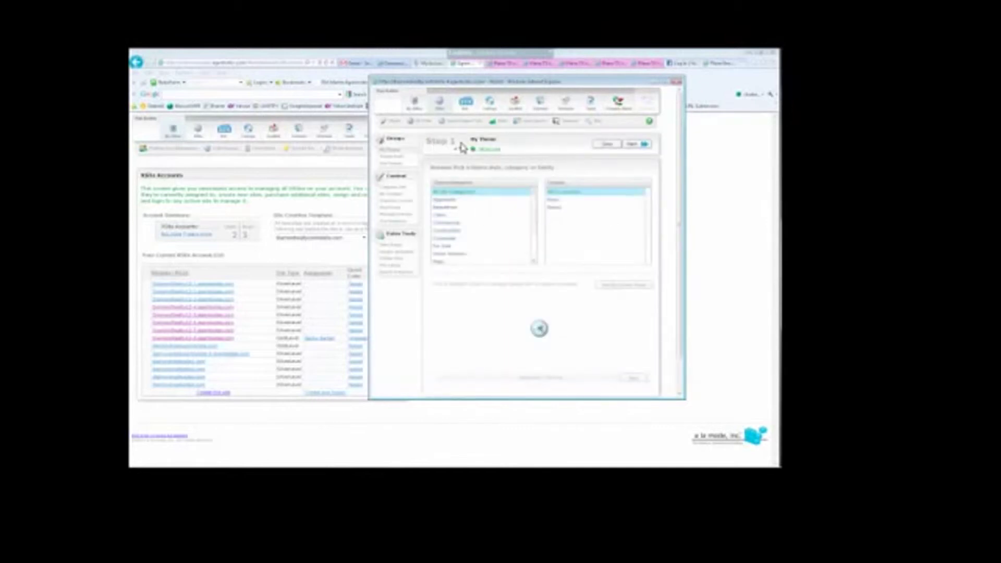
click(641, 147)
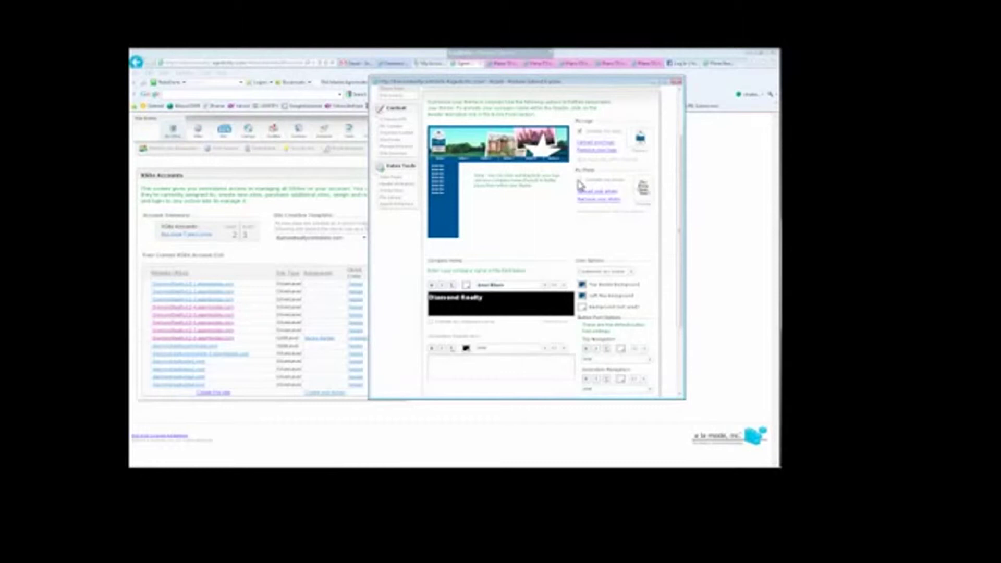
Check My Photo in Step 2 so the agent's photo shows on the site.
click(579, 181)
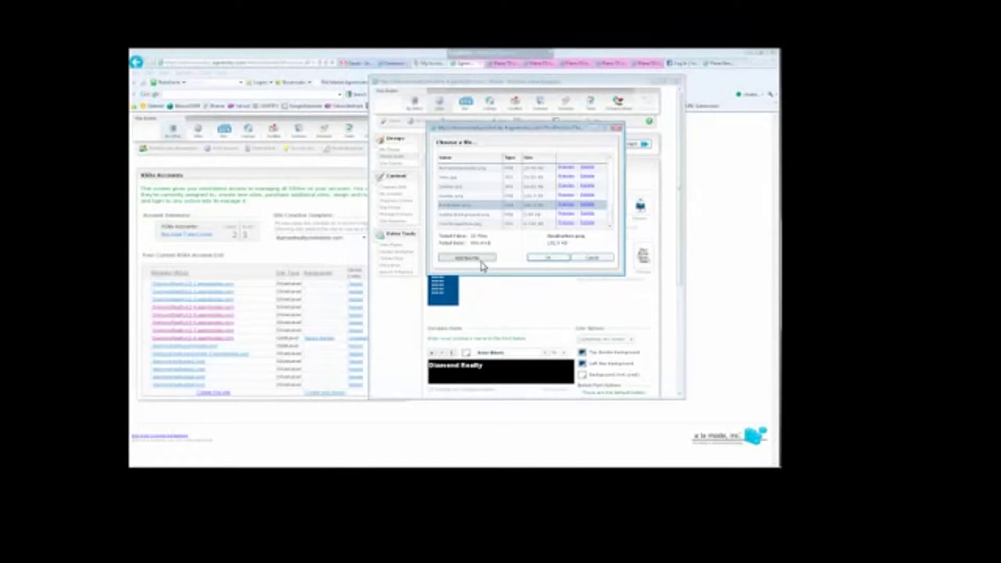
Add a new photo file to the library from the Choose a file dialog.
click(481, 260)
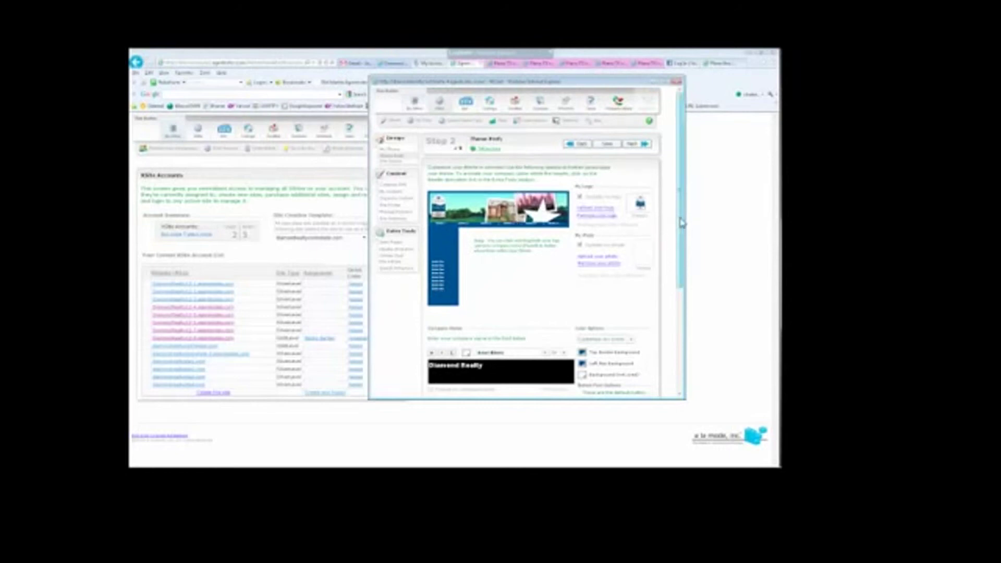
scroll(606, 240, down, 2)
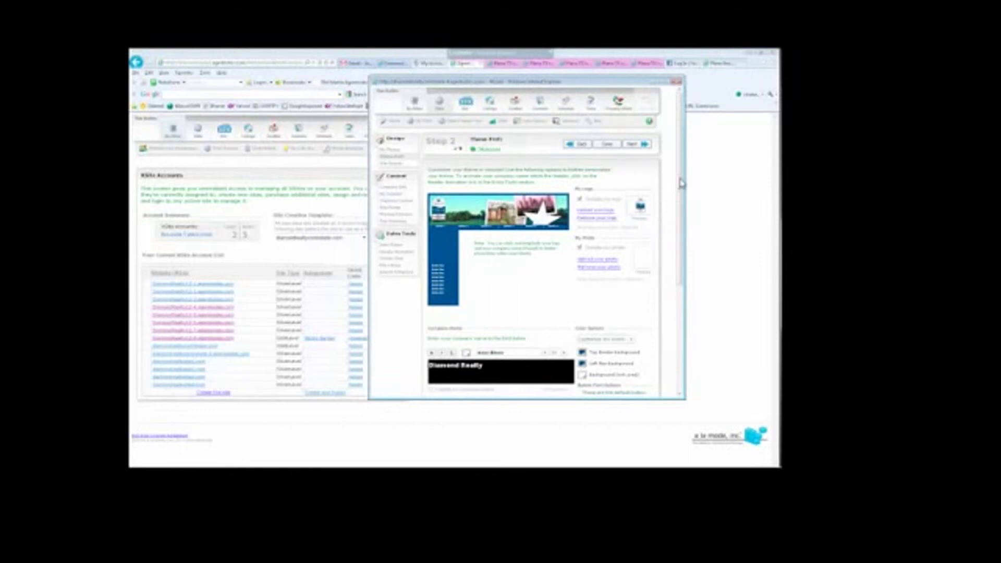
scroll(681, 198, down, 2)
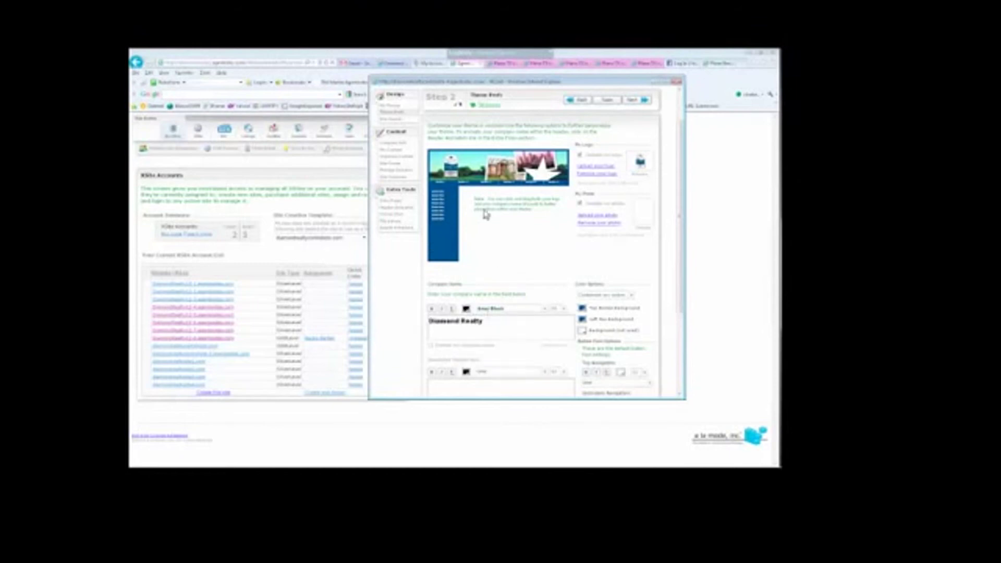
Pick a larger font size for the Diamond Realty company name text.
click(563, 309)
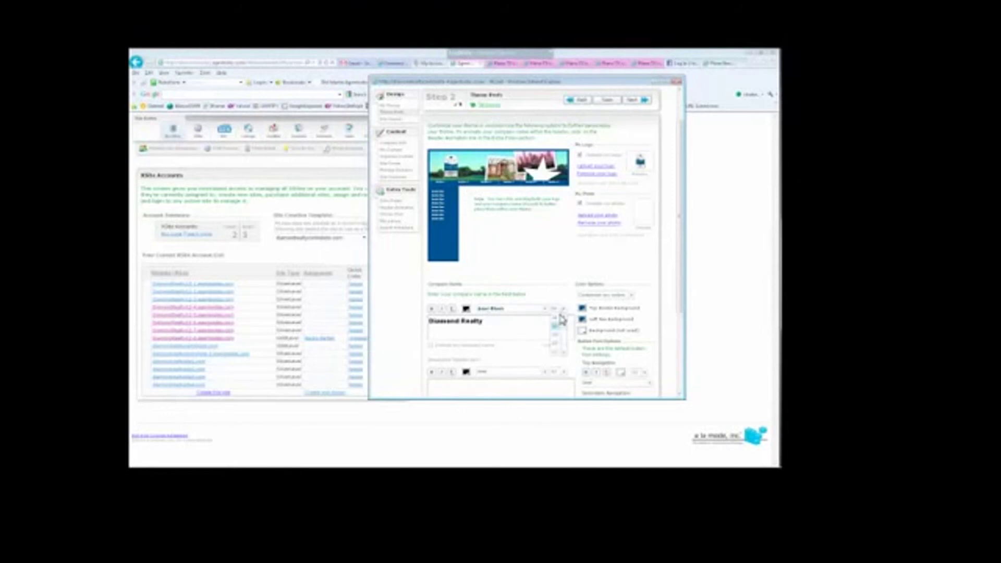
click(558, 350)
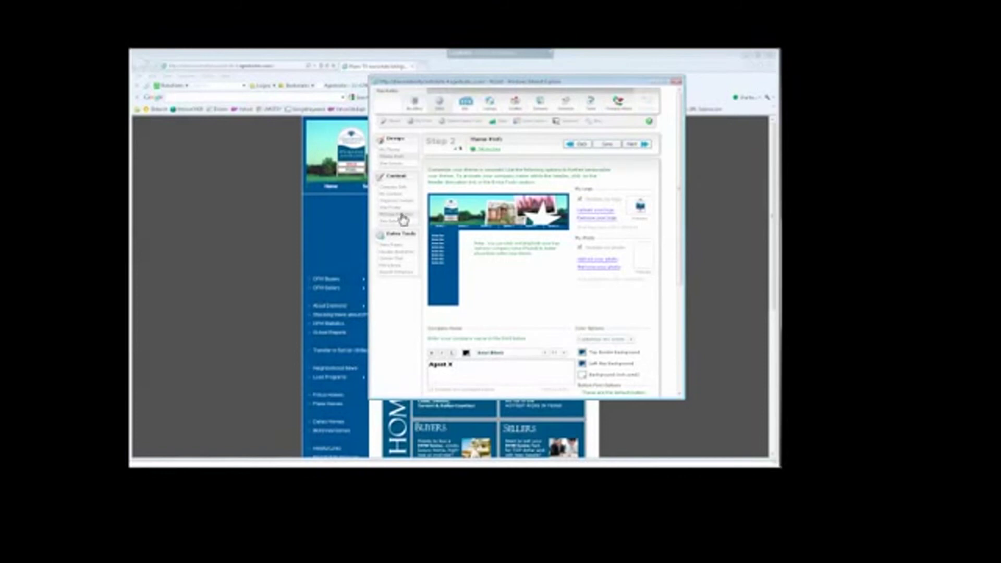
Go to the wizard's Step 8 Manage Domains page.
click(404, 218)
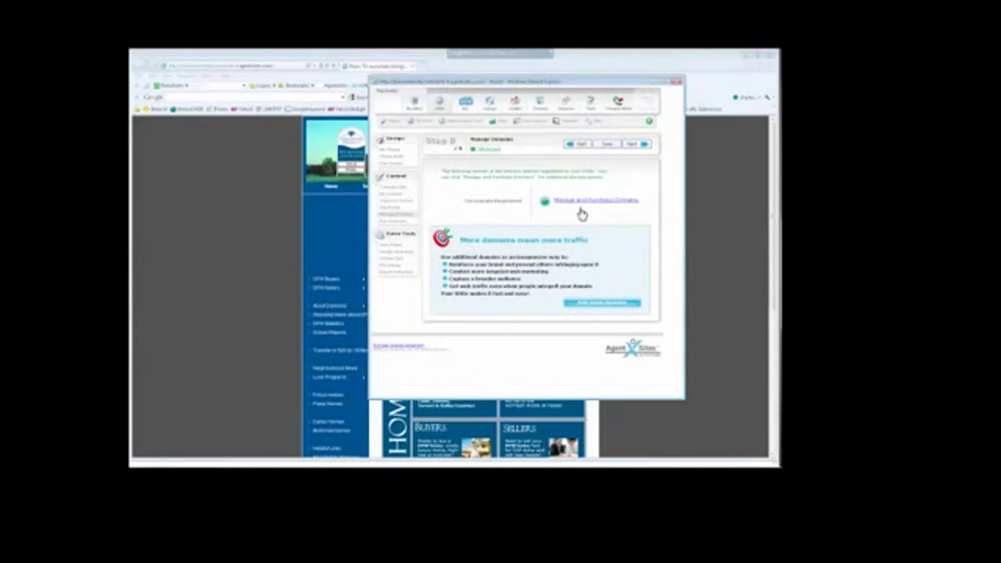
Open the Manage Your Domains window from the Step 8 Manage Domains page.
click(599, 202)
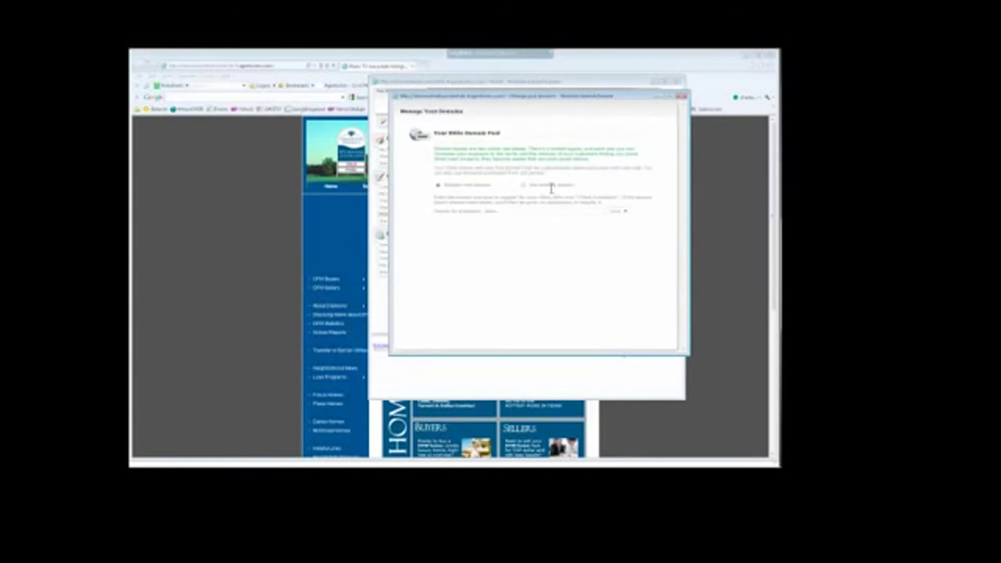
Check domain 'ss', recheck it with another extension, then close the domain manager.
click(514, 209)
text(ss)
click(529, 285)
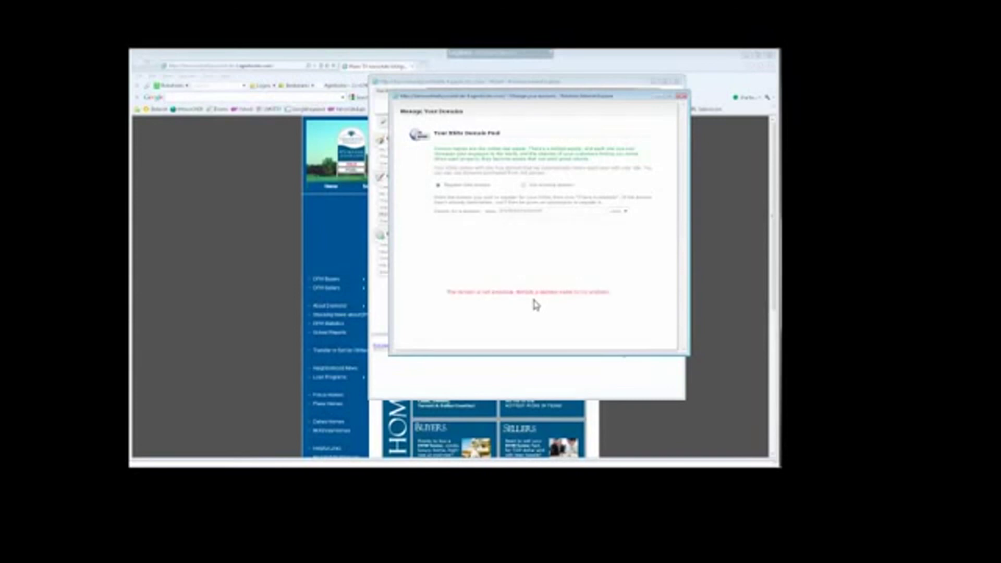
click(619, 211)
click(618, 224)
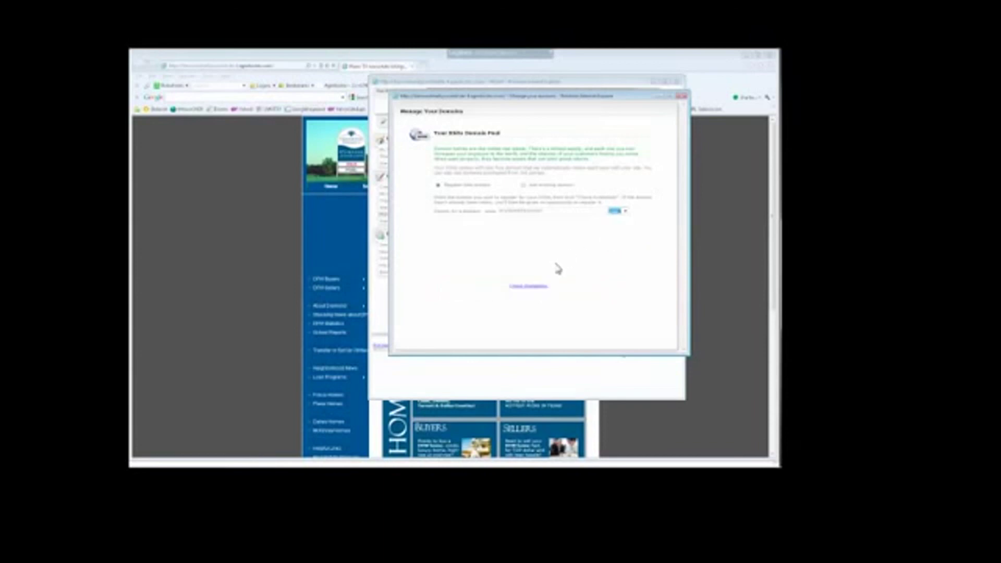
click(533, 286)
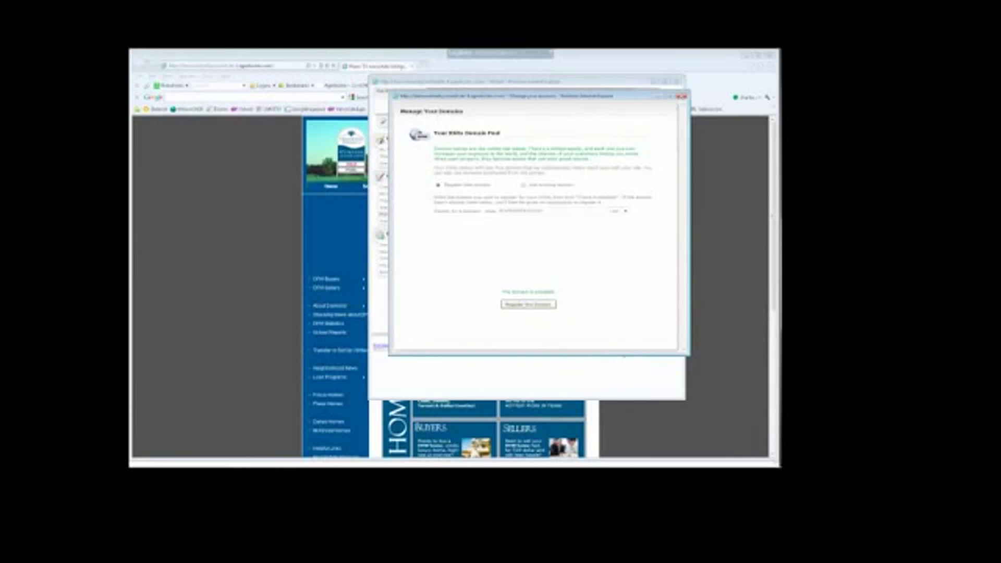
click(681, 96)
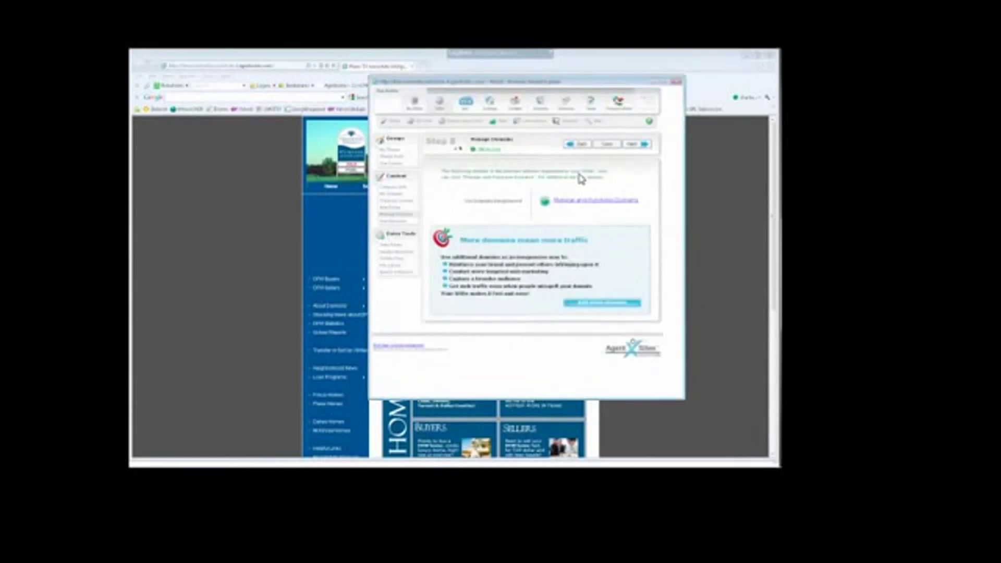